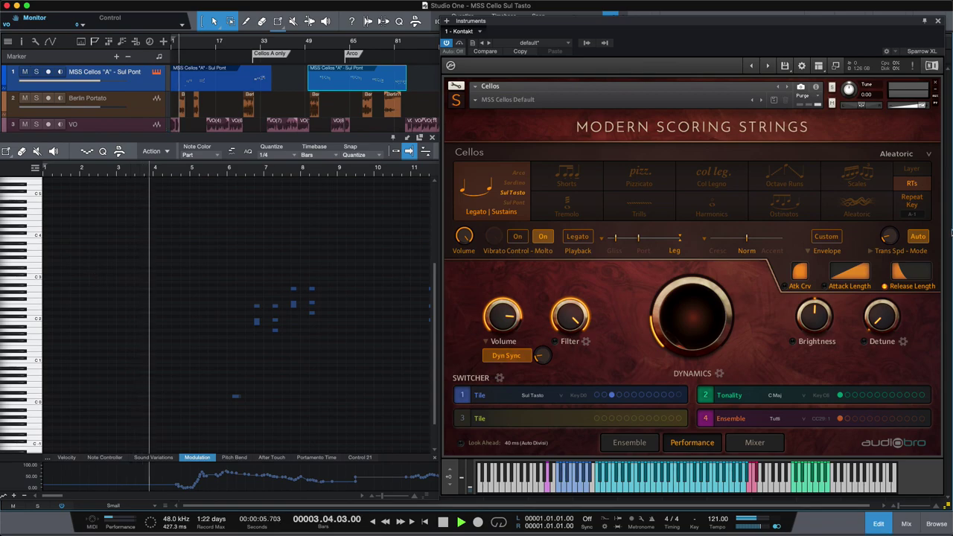
- Hide the Cellos Kontakt envelope panel while the piano-roll part plays
click(823, 251)
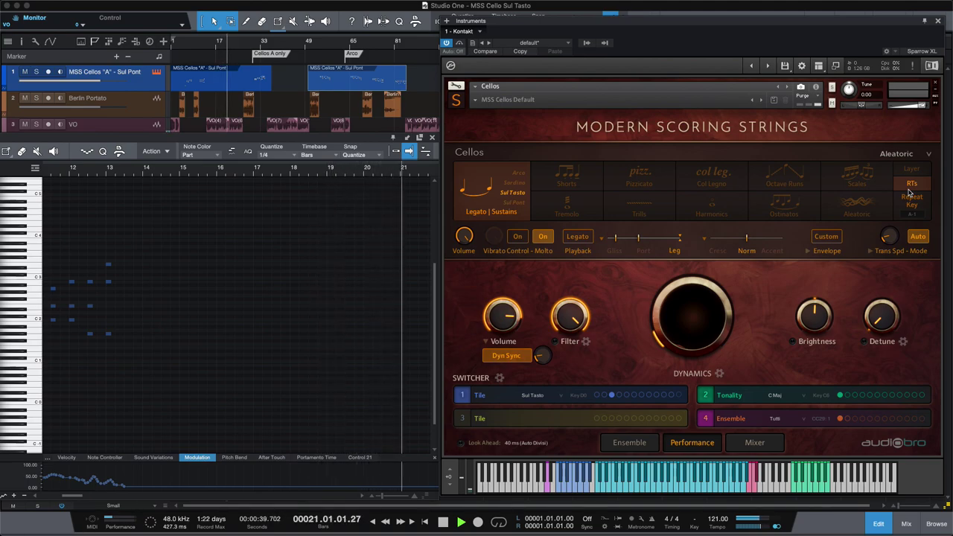
- Turn release tails off and enable the custom envelope with its attack and release settings shown
click(908, 191)
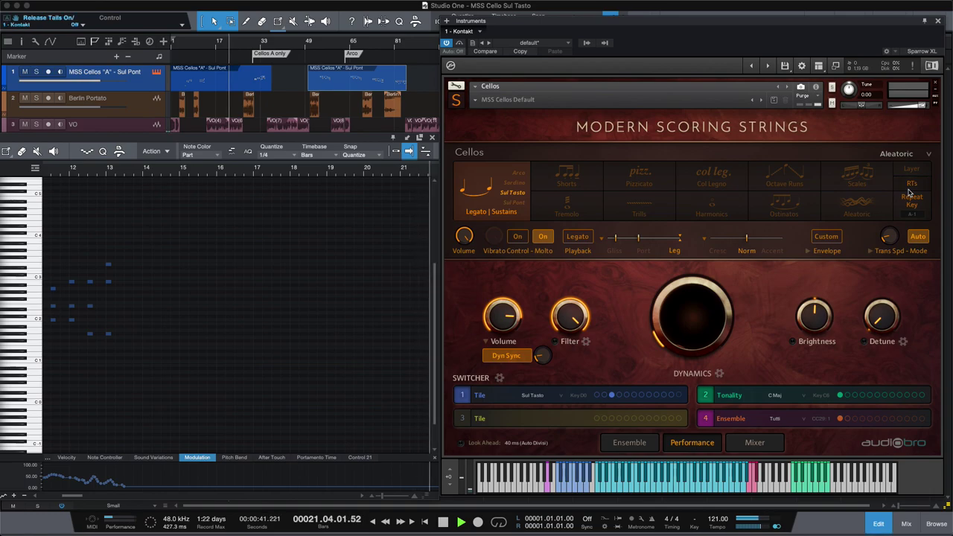
click(828, 238)
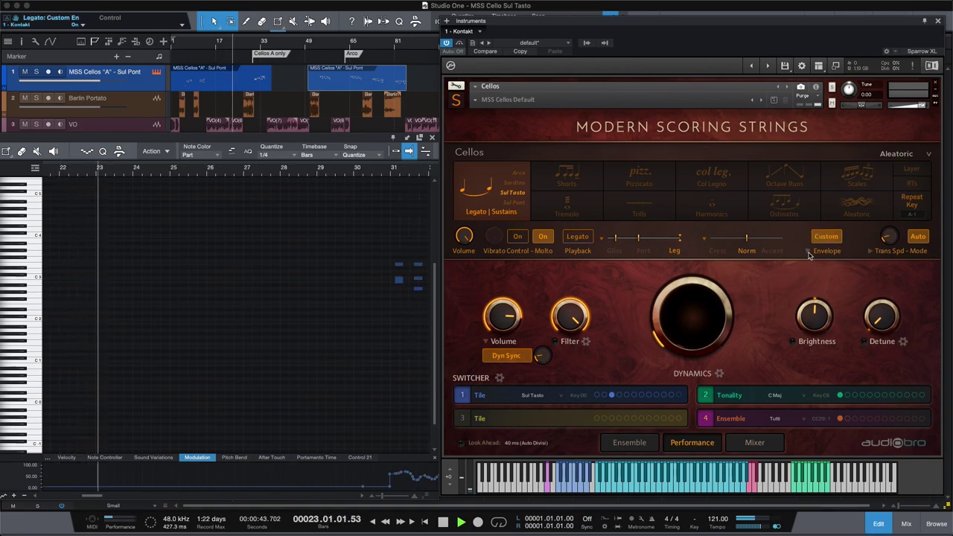
click(808, 253)
- Toggle Dyn Sync off and back on, then arm the cello track for recording
click(508, 360)
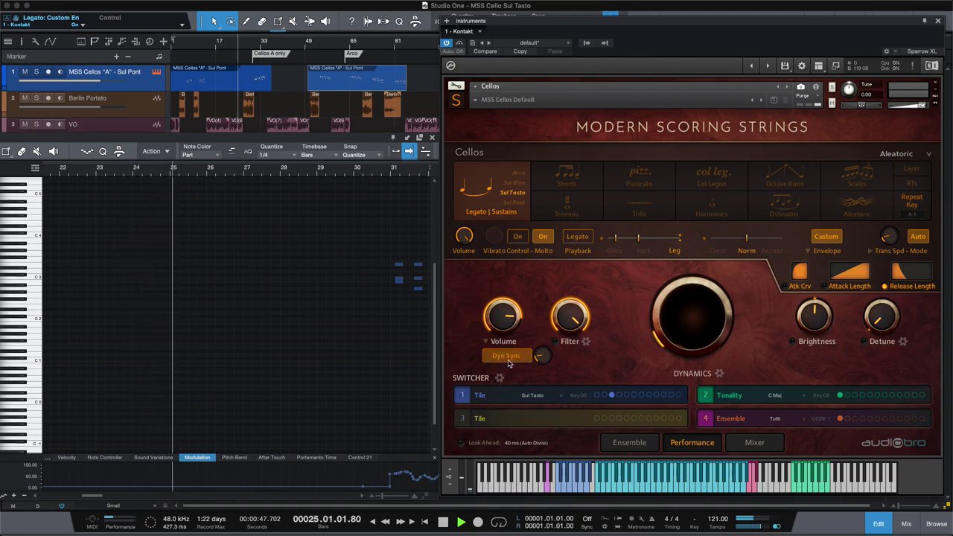
click(508, 361)
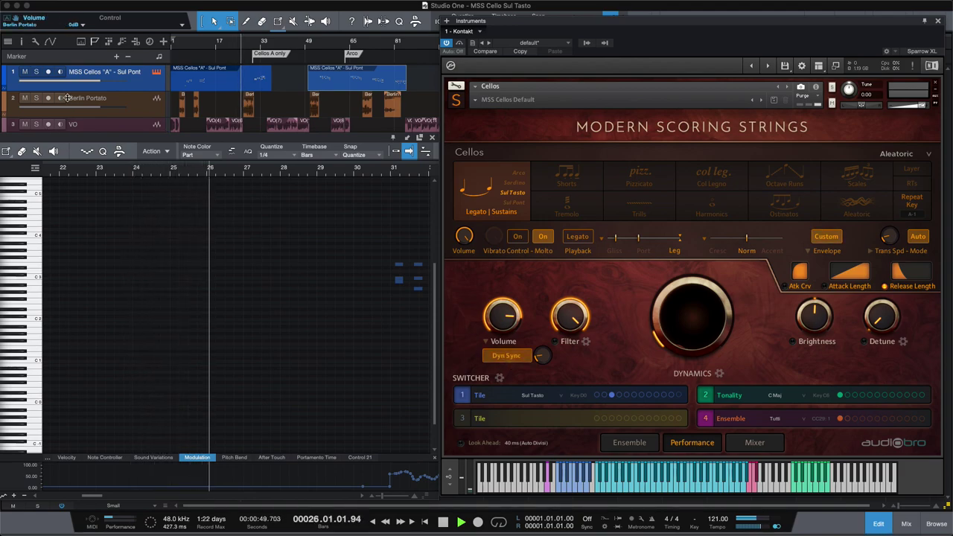
click(48, 72)
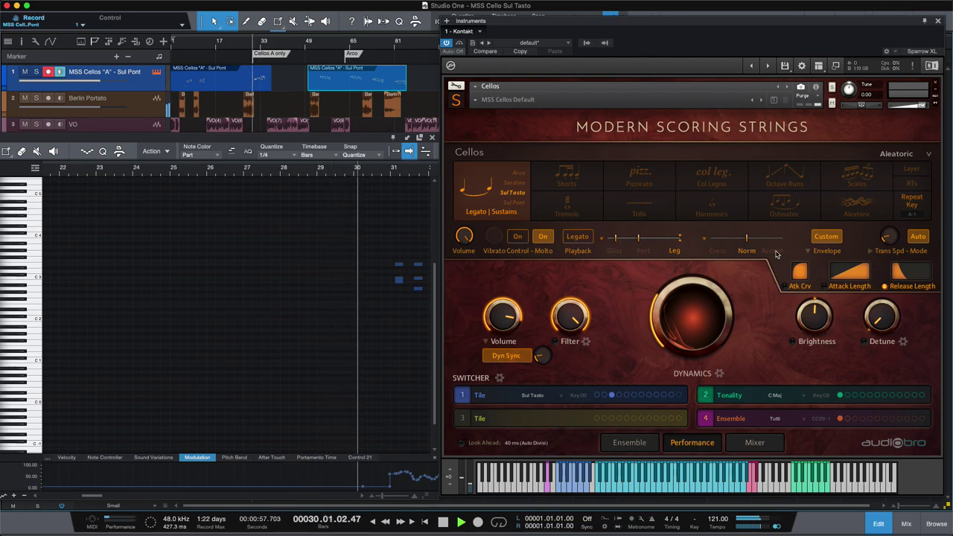
- Stop the transport
key(space)
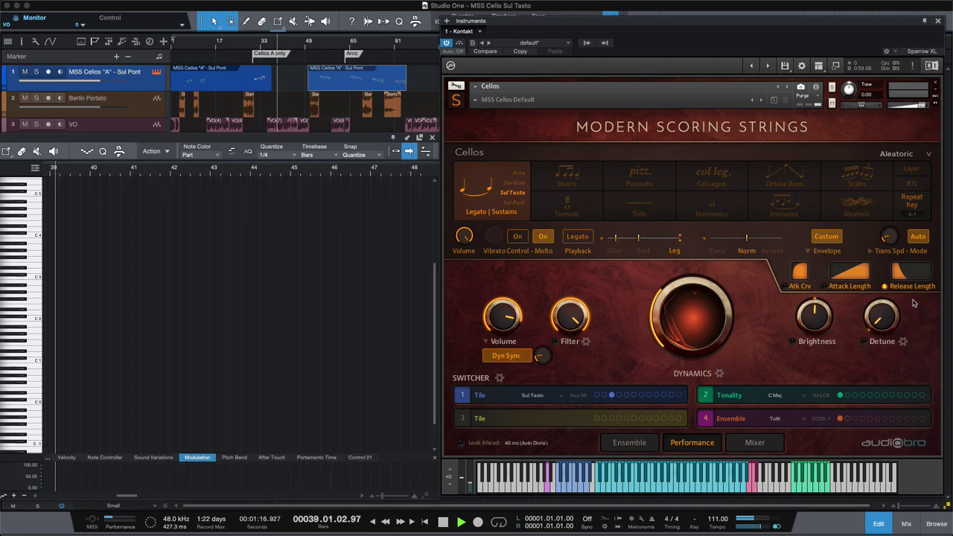
- Browse Kontakt's Ensemble, Mixer and Performance pages, and try the Accent attack type before reverting it
click(636, 445)
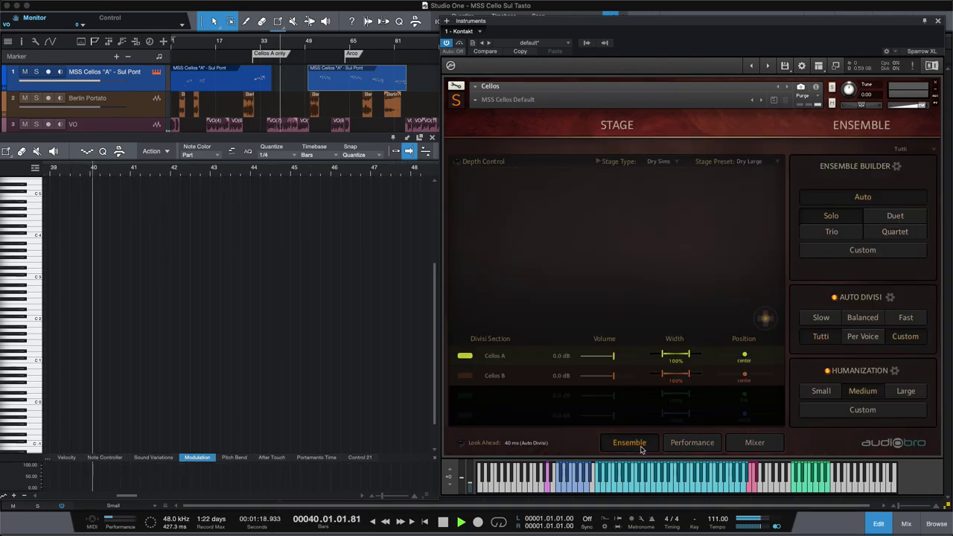
click(753, 444)
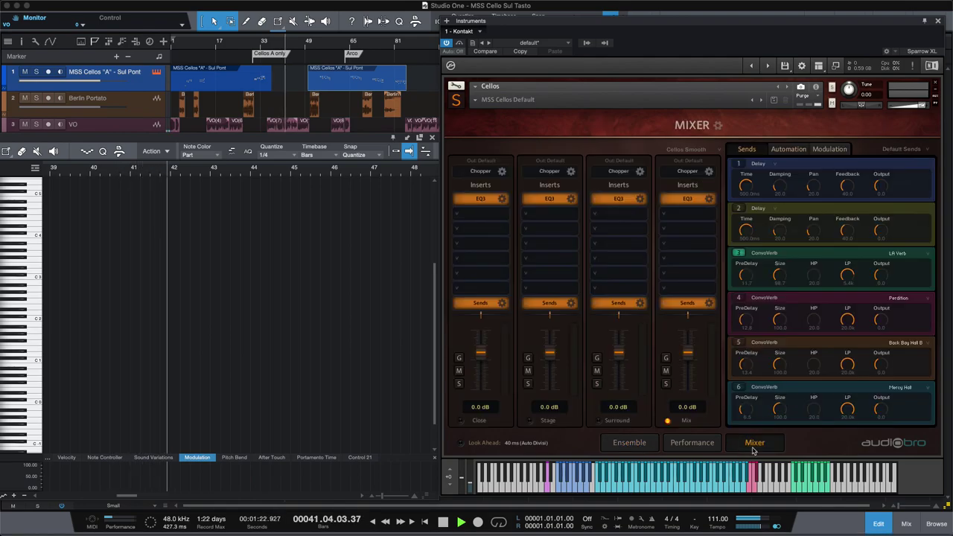
click(691, 442)
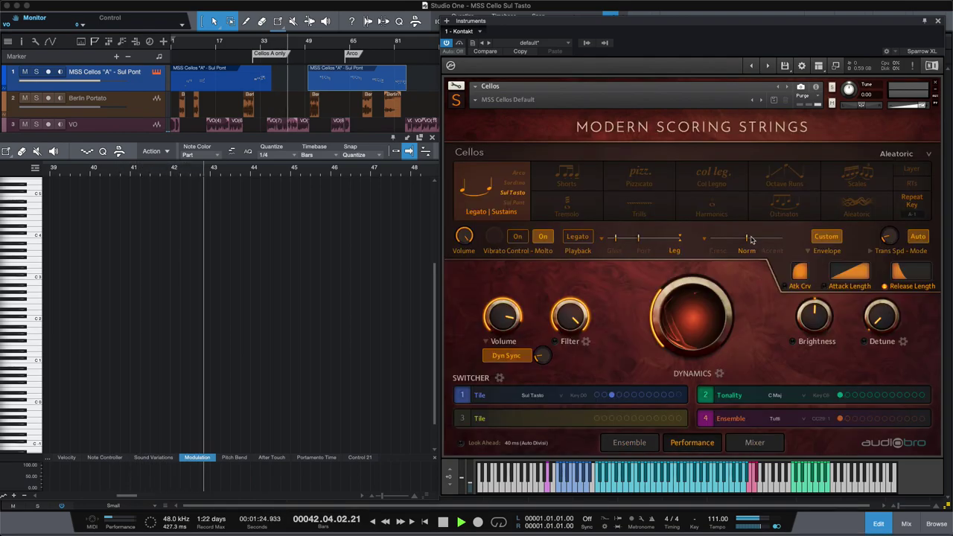
click(789, 238)
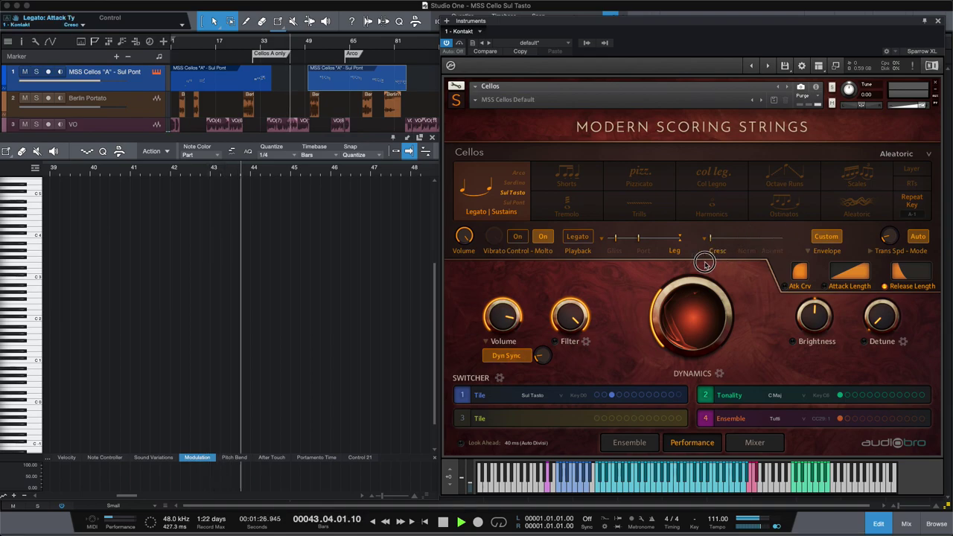
click(744, 245)
- Turn off the Mix channel's sends in Kontakt's mixer and leave the Ensemble page showing
click(749, 442)
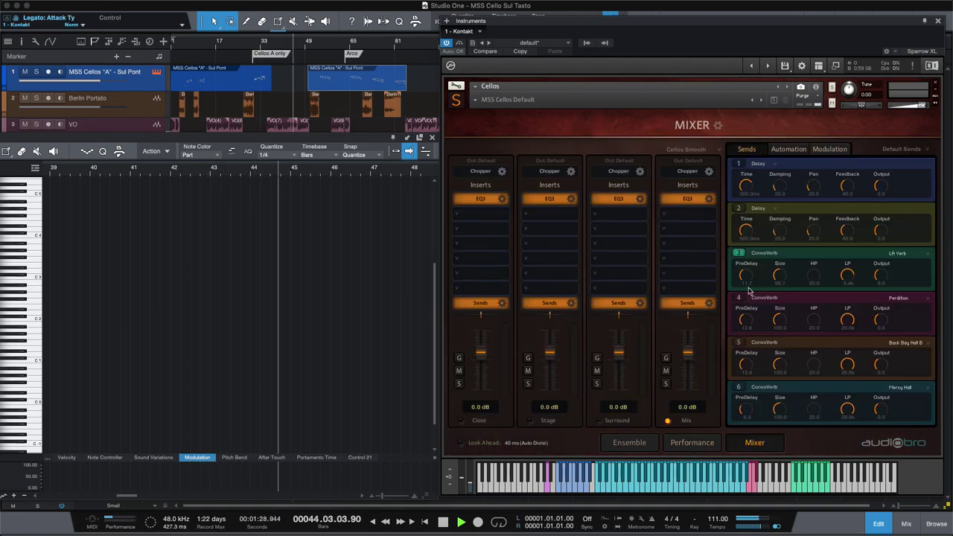
click(689, 304)
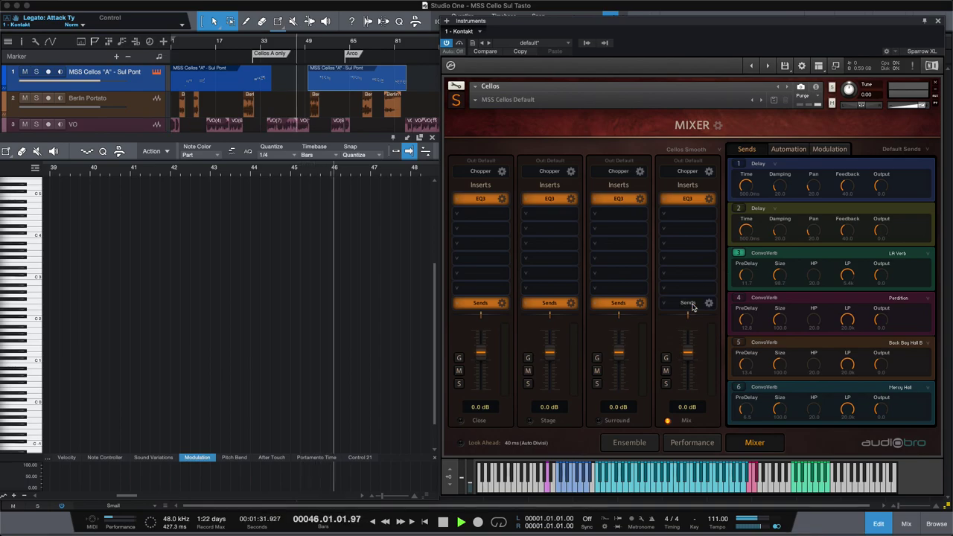
click(673, 445)
click(634, 447)
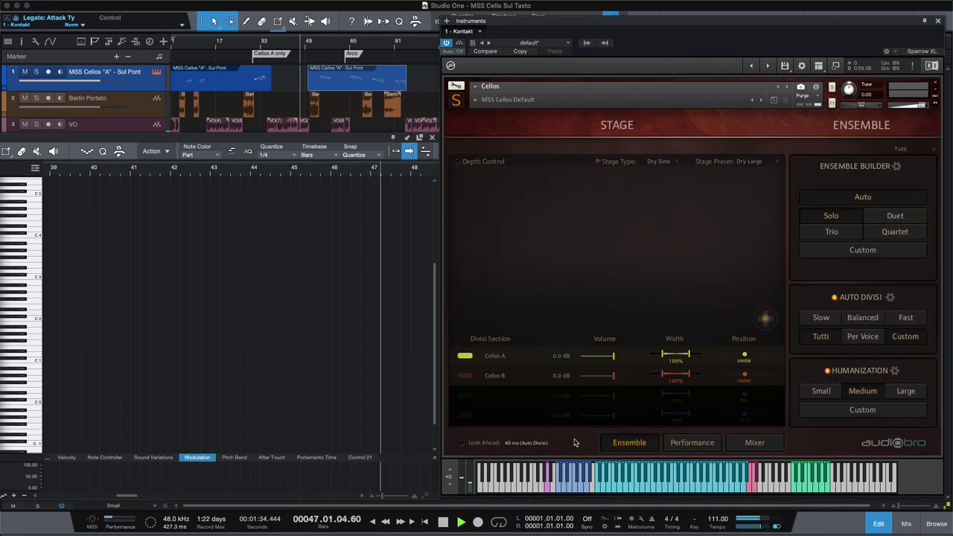
- Audition the Cellos B divisi duet, remove it, and return to the Performance page
click(465, 375)
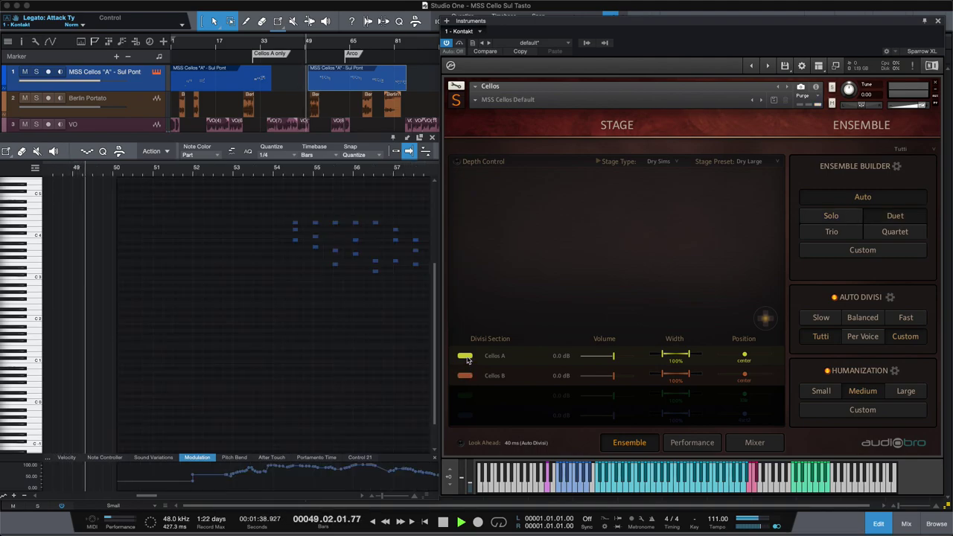
click(464, 376)
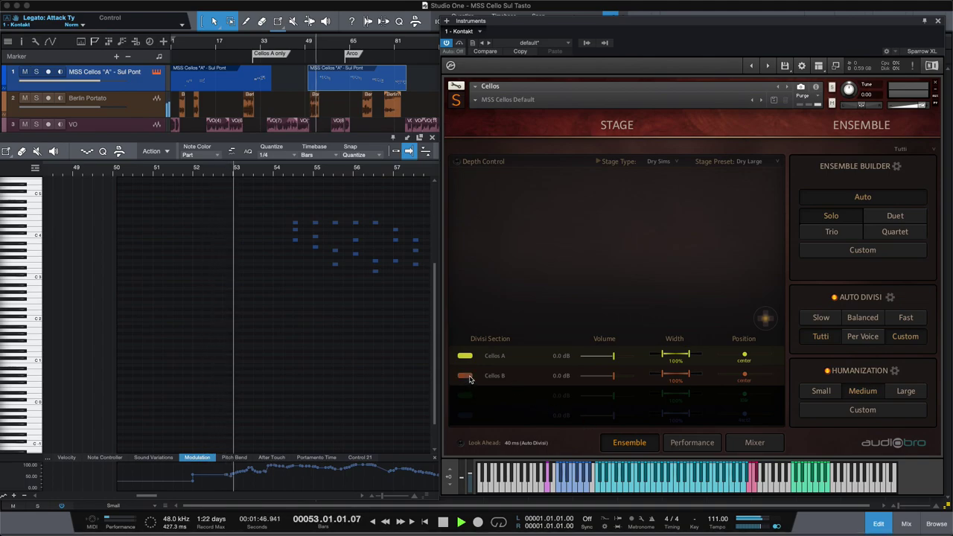
click(691, 443)
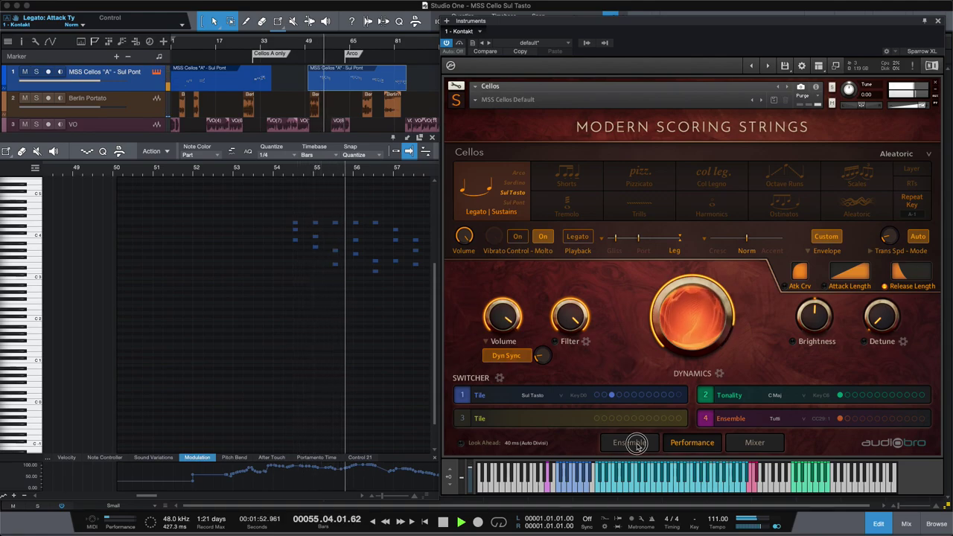
- Show the Ensemble page and stop playback, returning to bar 31
click(655, 444)
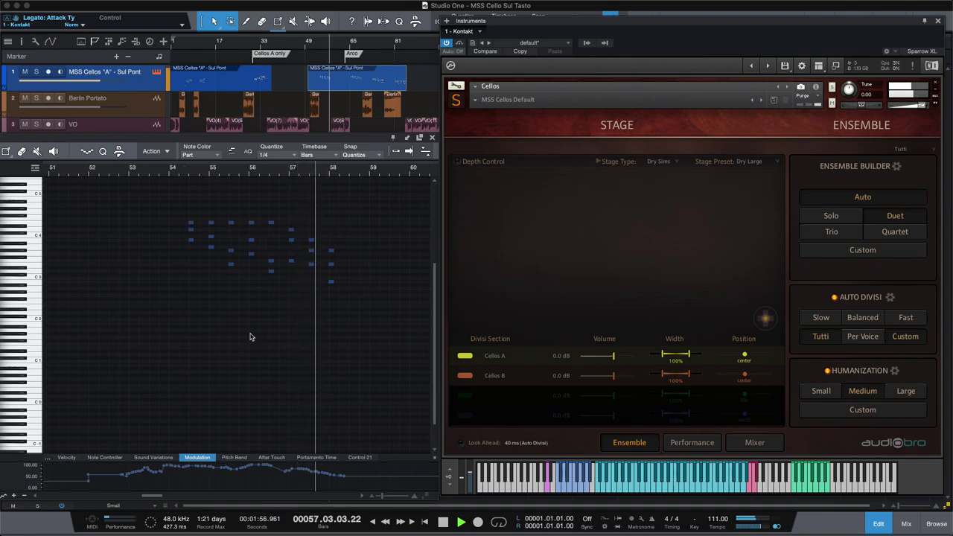
key(space)
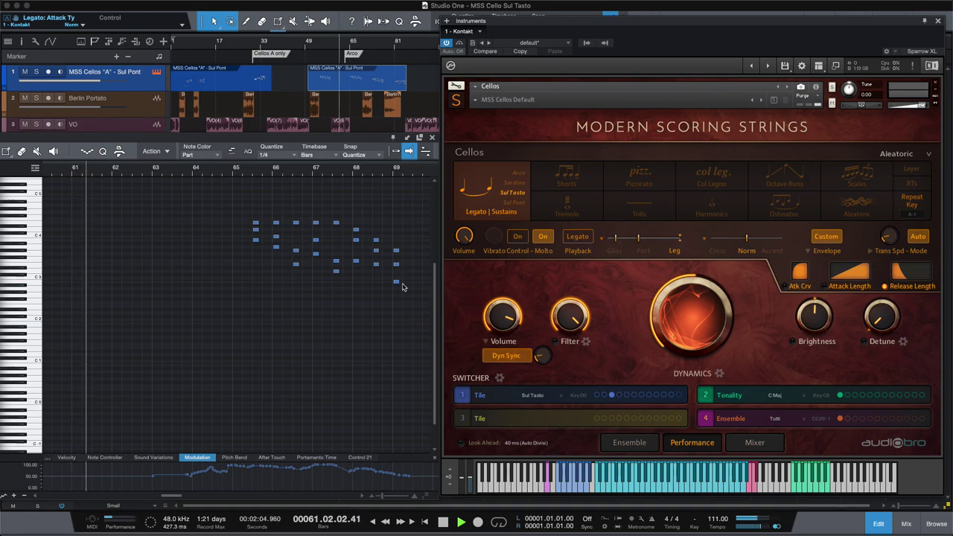
- Extend the last piano-roll note at bar 69 by dragging its right edge
mouse_move(399, 282)
mouse_down()
mouse_move(413, 289)
mouse_move(408, 280)
mouse_up()
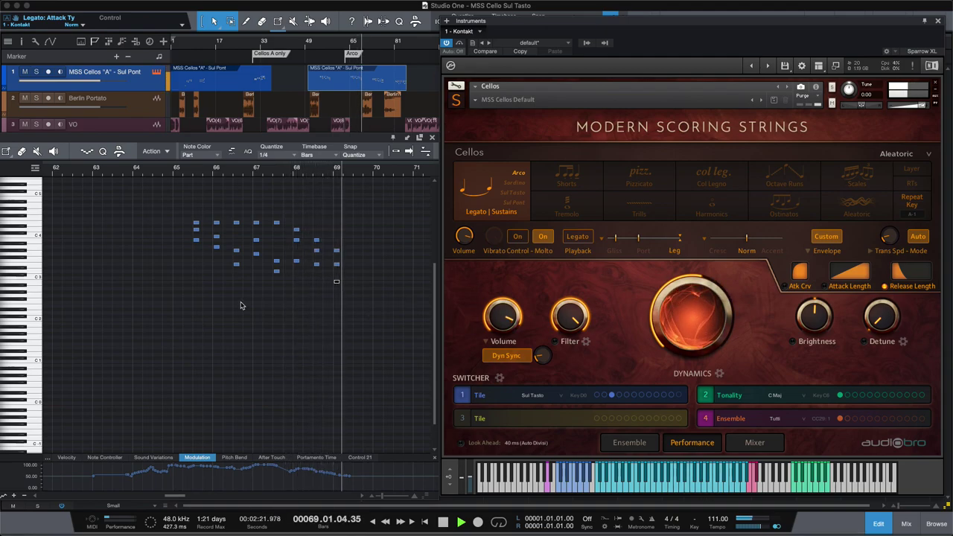
- Toggle the piano-roll toolbar option and turn Kontakt's release tails (RTs) on for the cellos
click(408, 151)
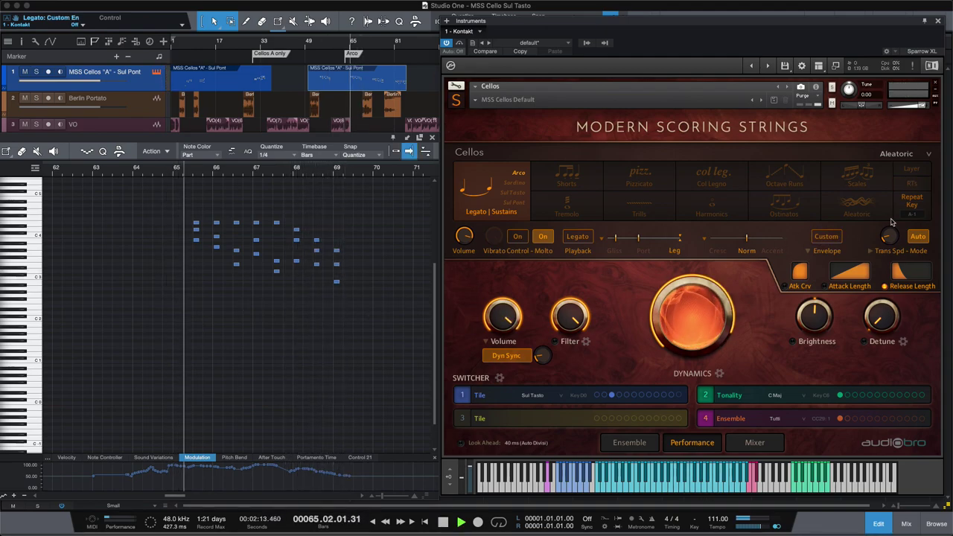
click(910, 183)
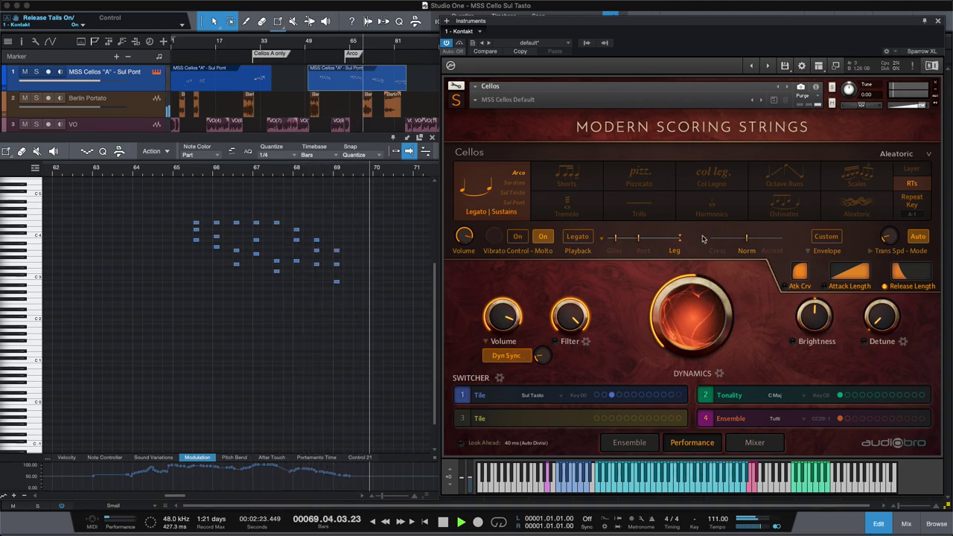
- Re-enable Kontakt's Custom envelope, which switches release tails off
click(822, 237)
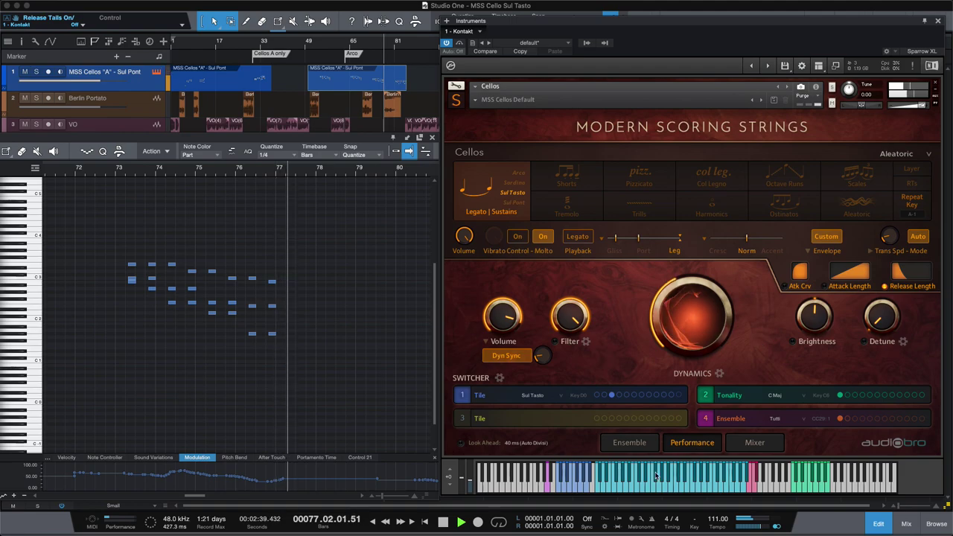
click(622, 443)
click(690, 443)
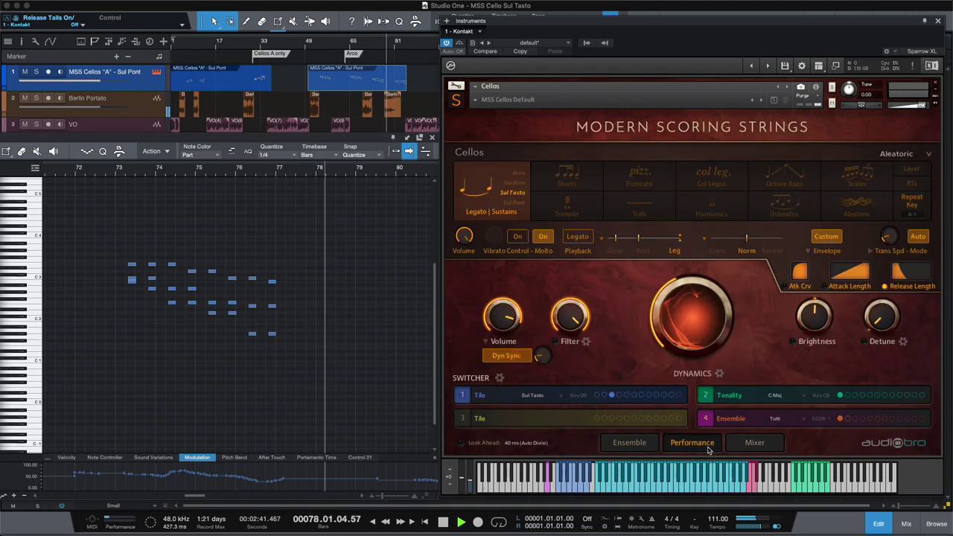
click(752, 444)
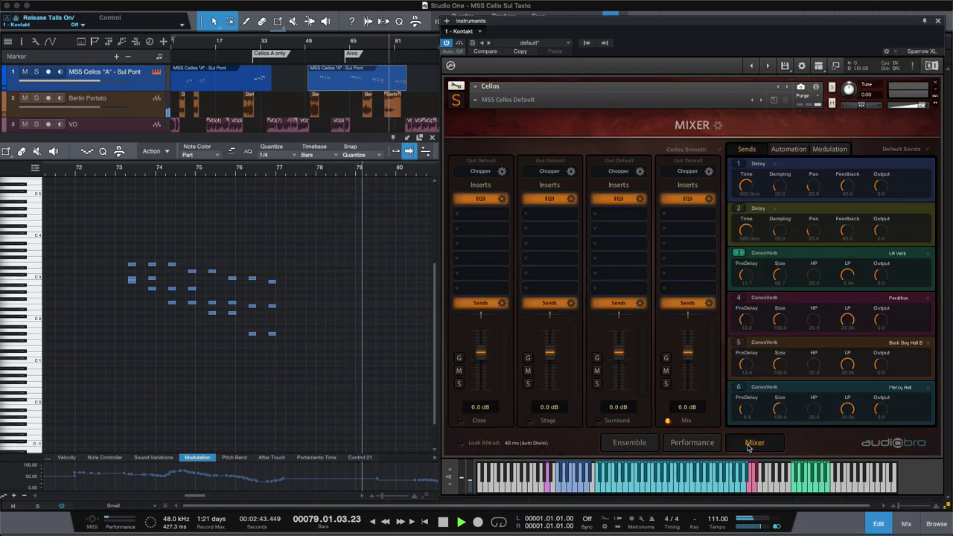
click(691, 447)
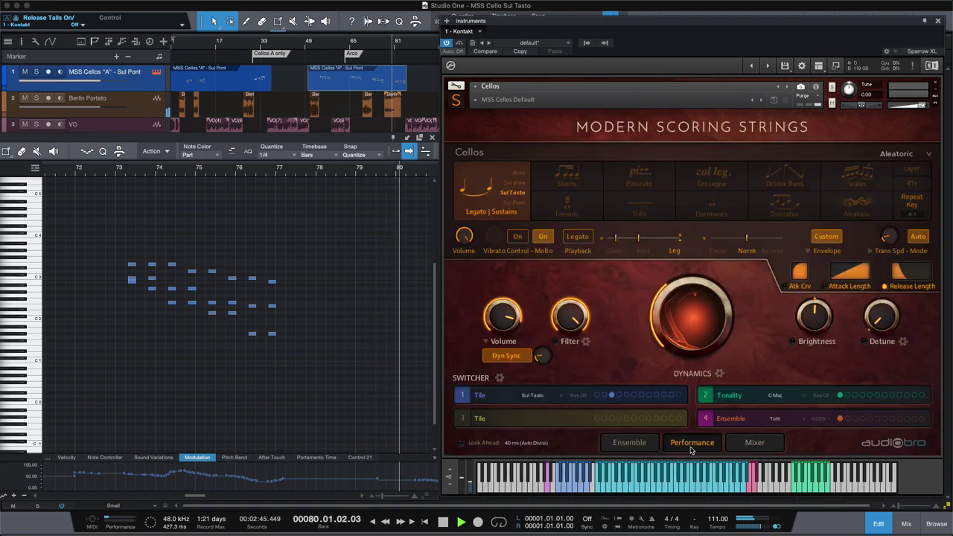